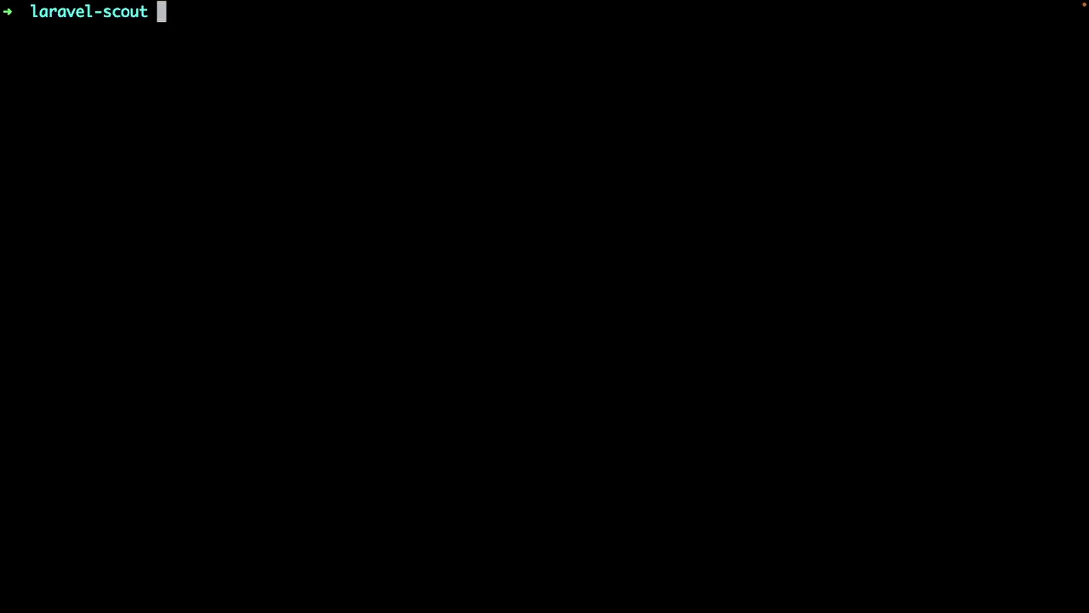
text(composer require laravel/scout)
Run composer require laravel/scout in the laravel-scout project.
key(Return)
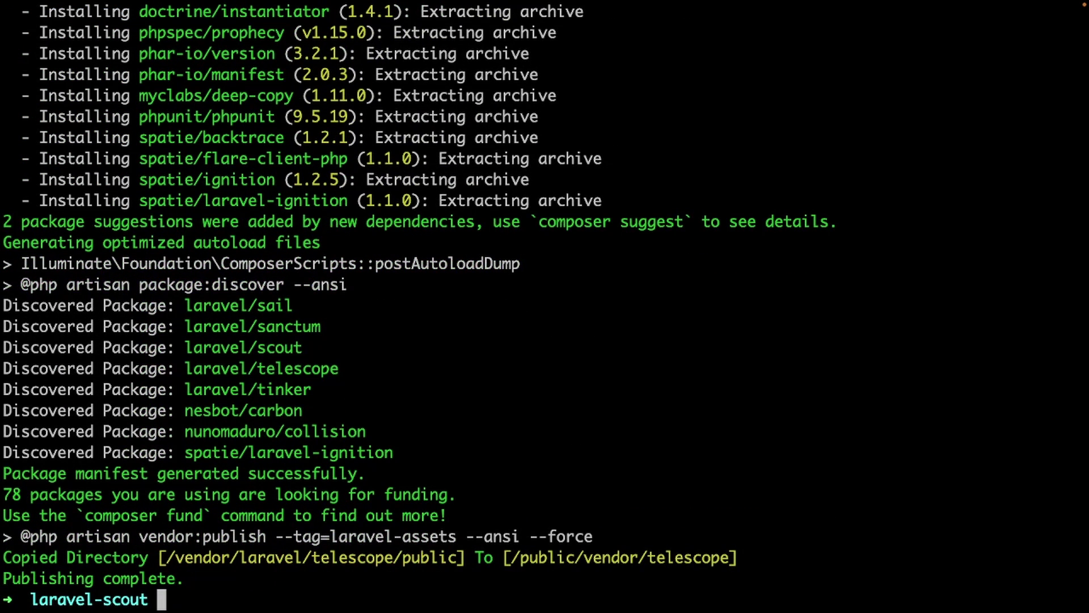
Clear the terminal and run vendor:publish for Laravel\Scout\ScoutServiceProvider.
key(ctrl+l)
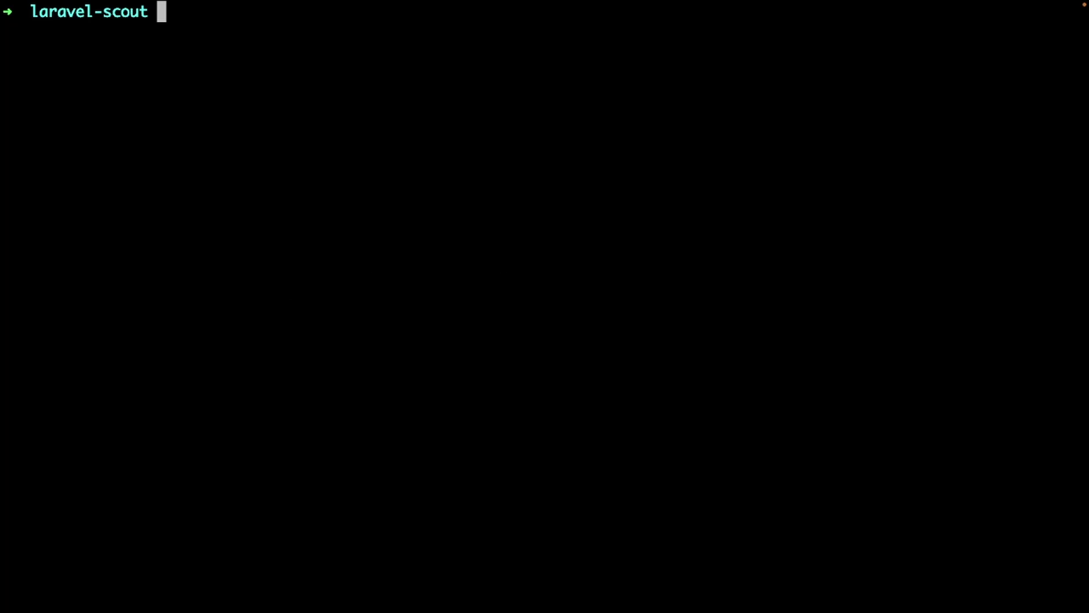
text(php artisan vendor:publish --provider=")
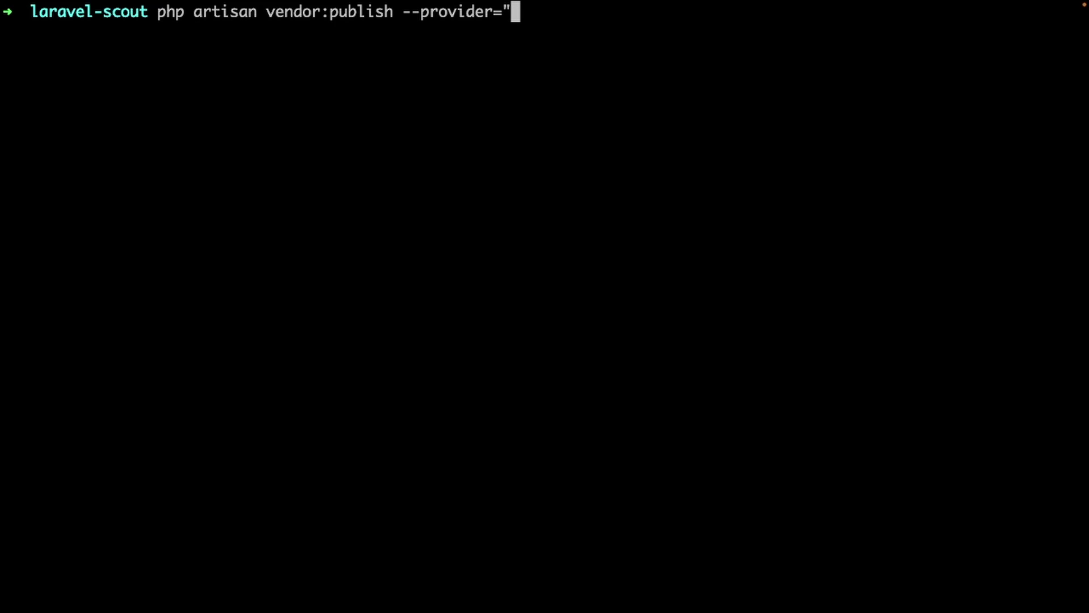
text(Laravel\)
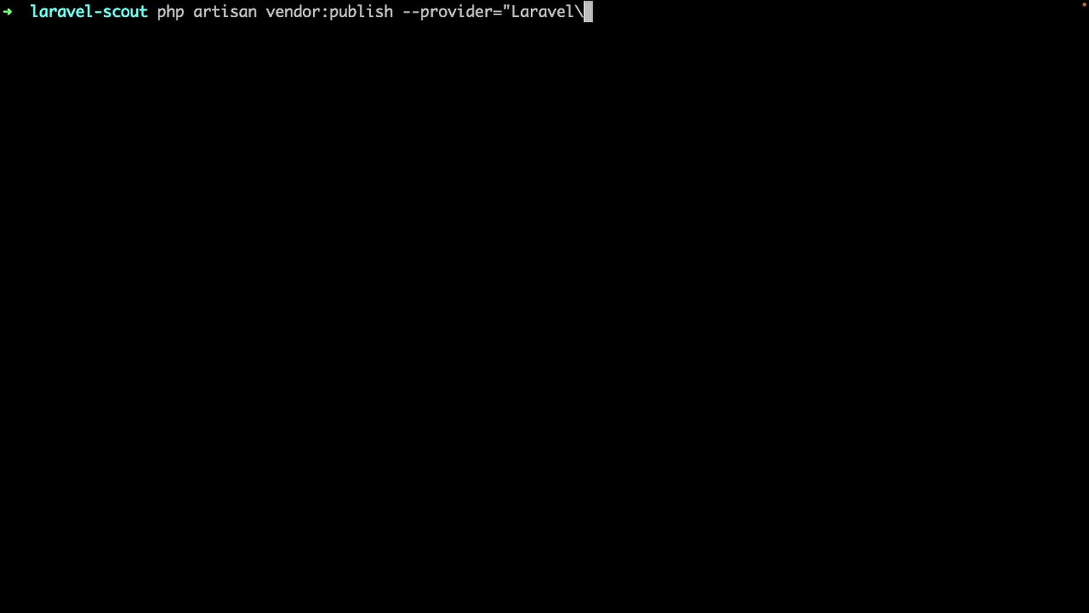
text(Scout\)
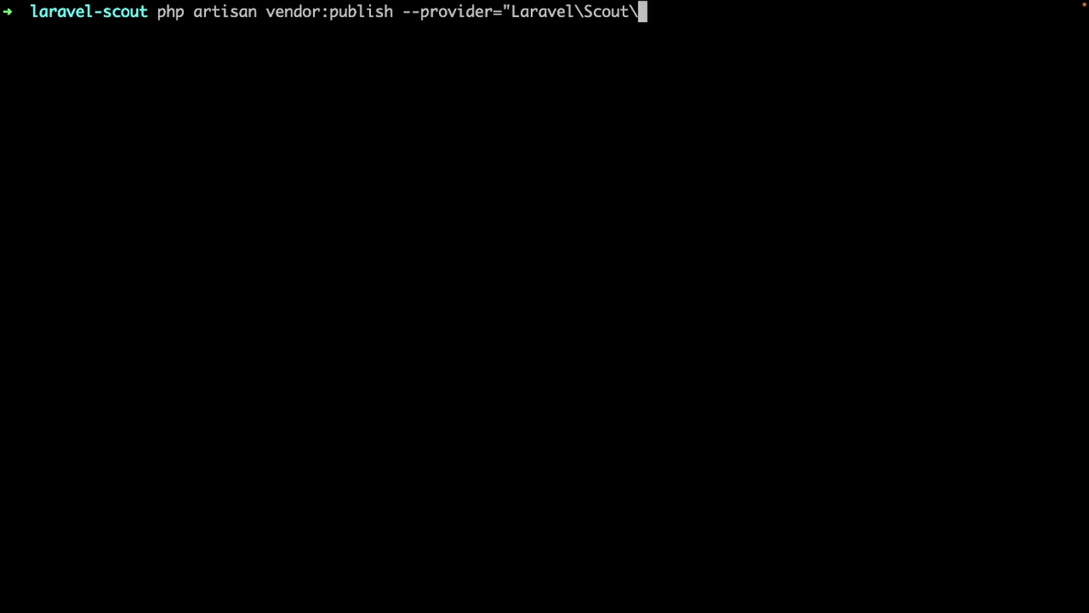
text(ScoutService)
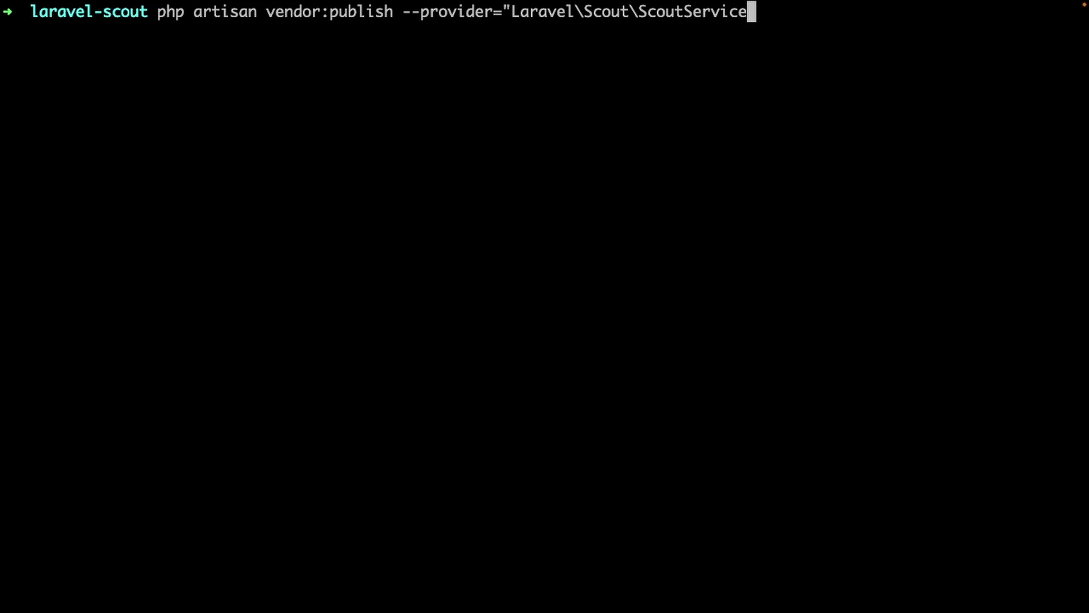
text(Provider")
key(Return)
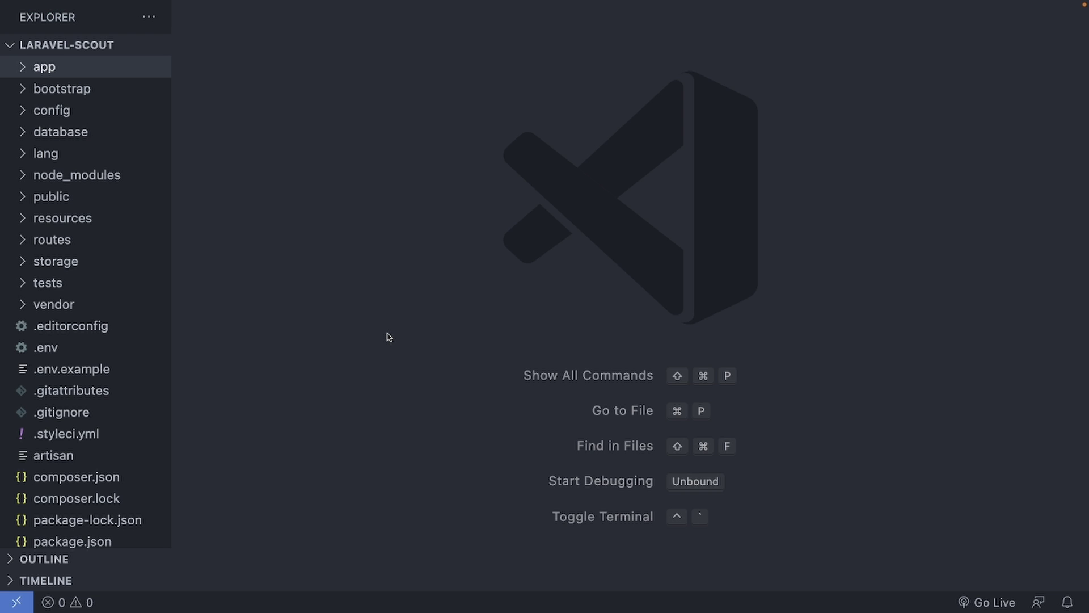
Open .env and add a new last line for SCOUT_DRIVER=database.
click(122, 348)
scroll(621, 291, down, 10)
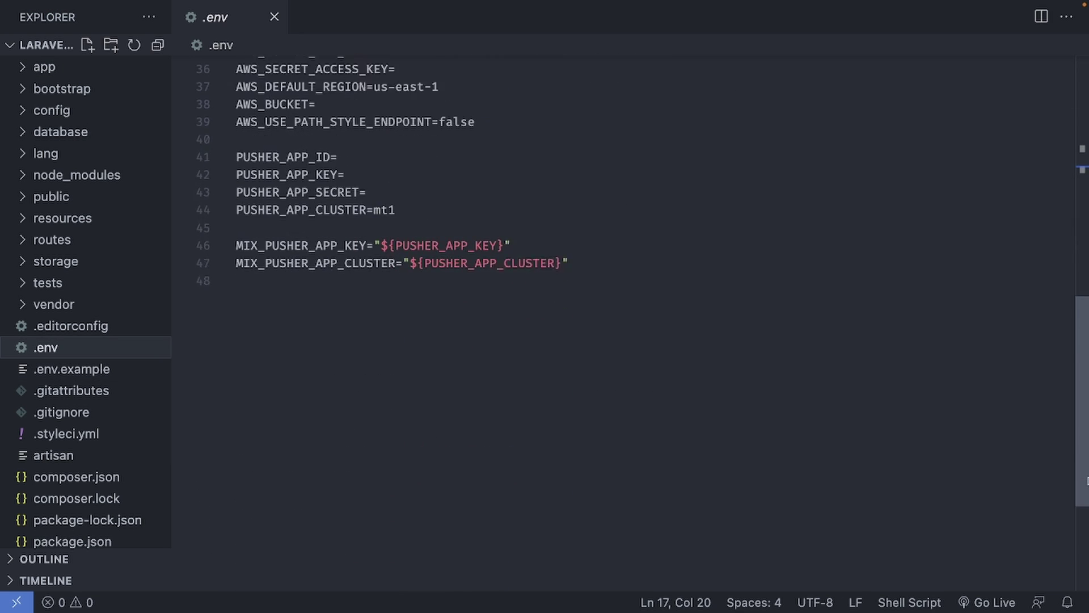
click(609, 272)
key(Return)
text(SCOUT_DRIVER)
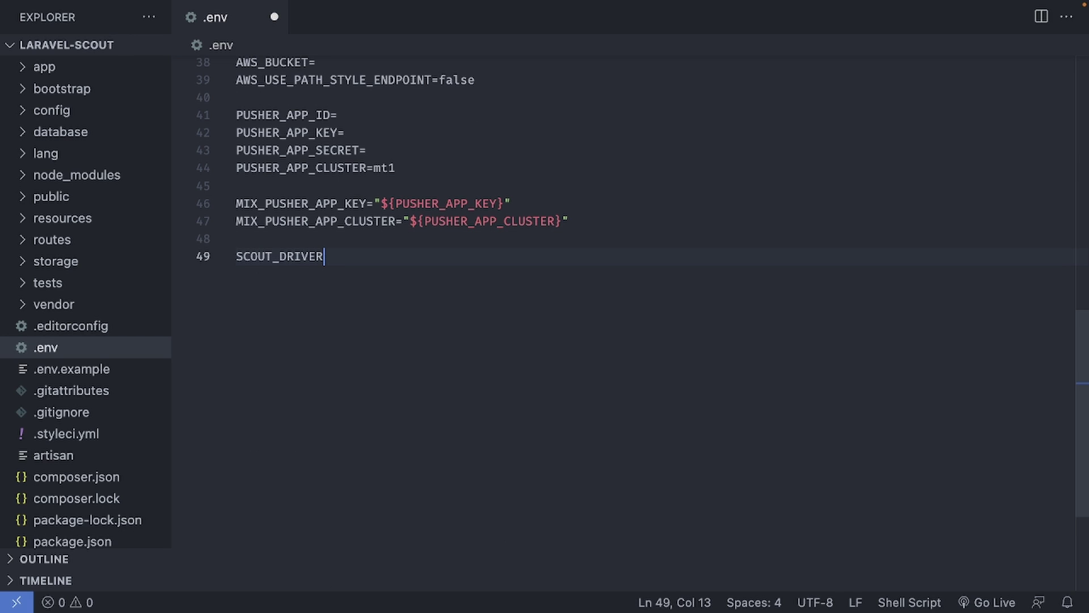
text(=database)
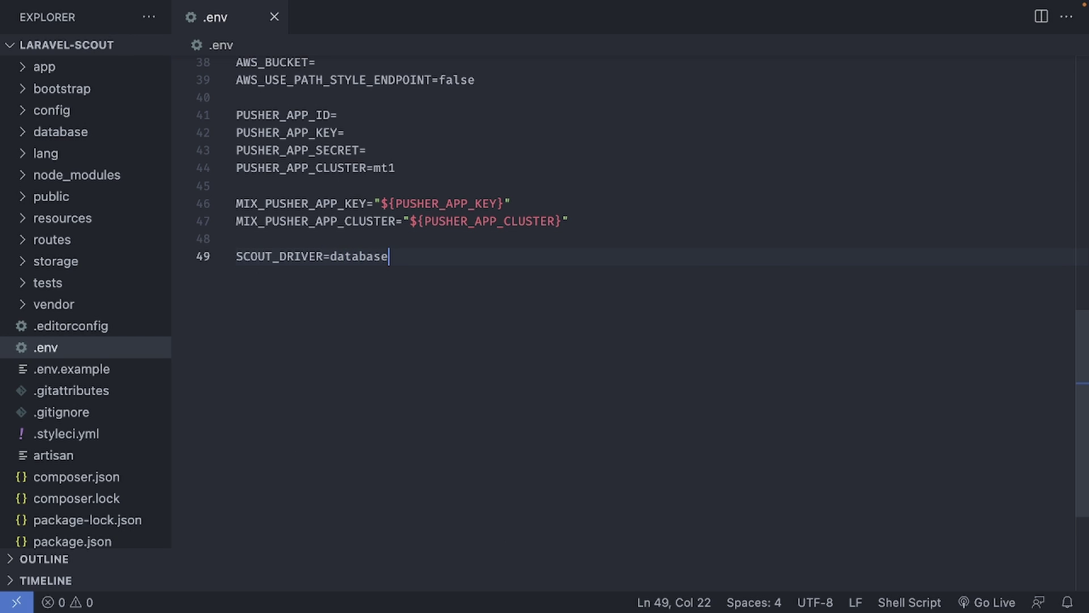
Open app/Models/User.php, import Laravel\Scout\Searchable, and append Searchable after Notifiable.
click(124, 67)
click(65, 153)
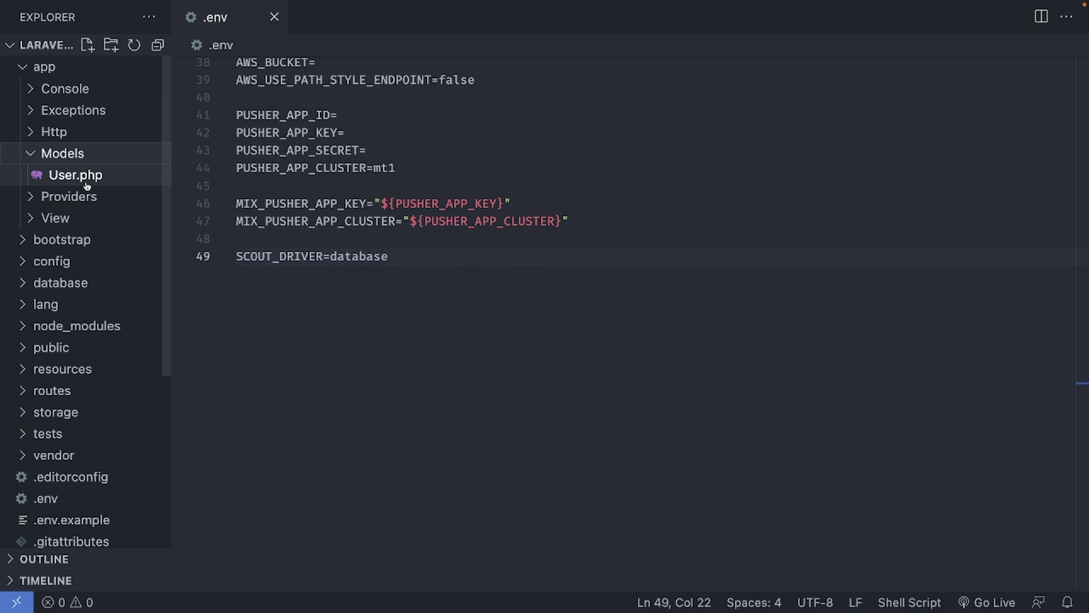
click(85, 179)
click(554, 188)
key(Return)
text(use Laravel\Scout\Sea)
key(Return)
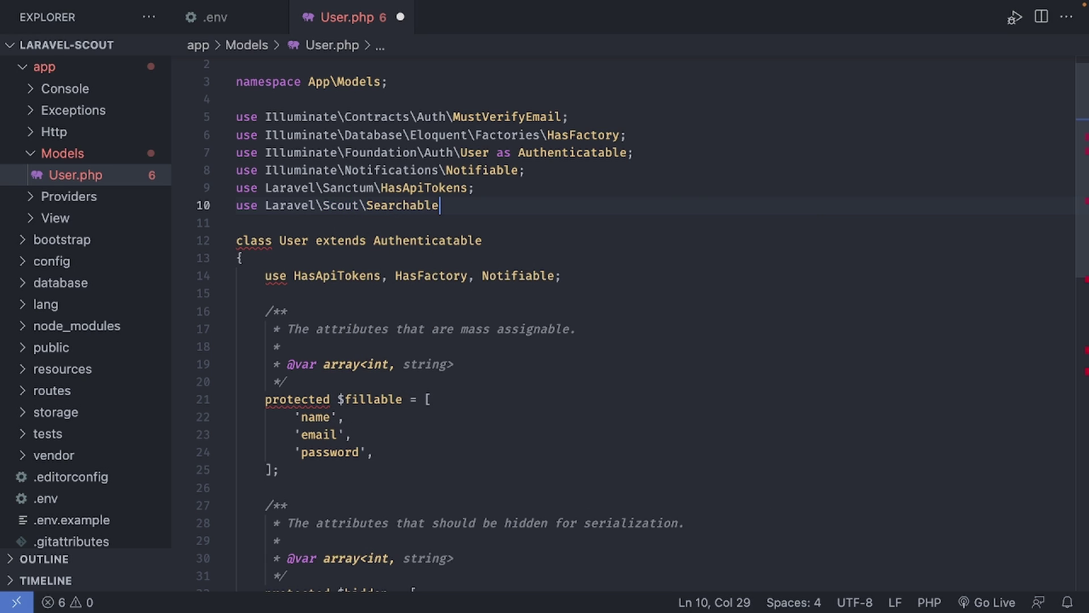
text(;)
click(556, 276)
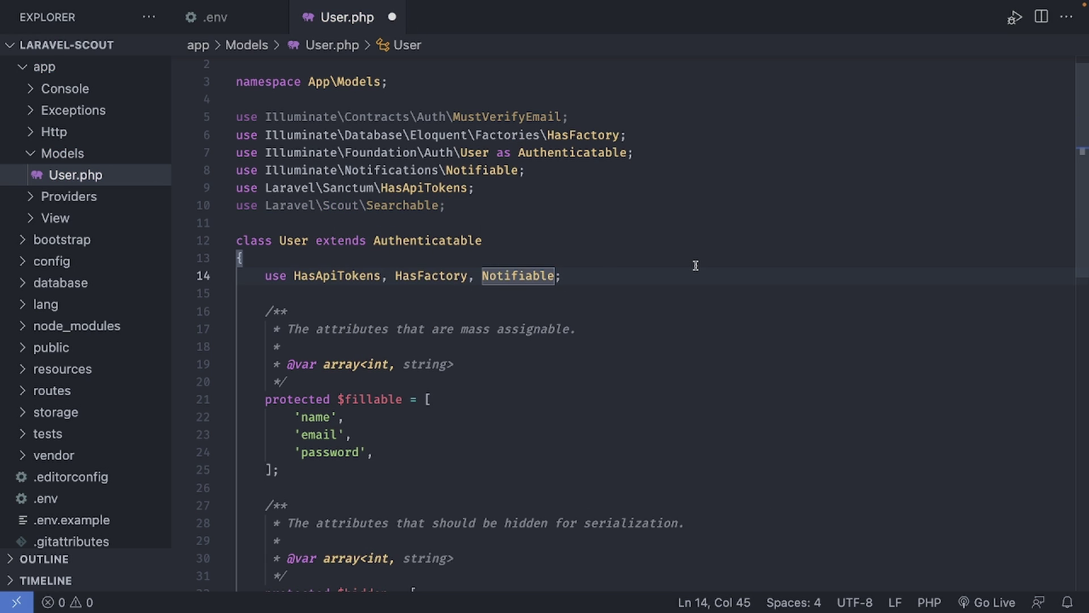
text(, Searchable)
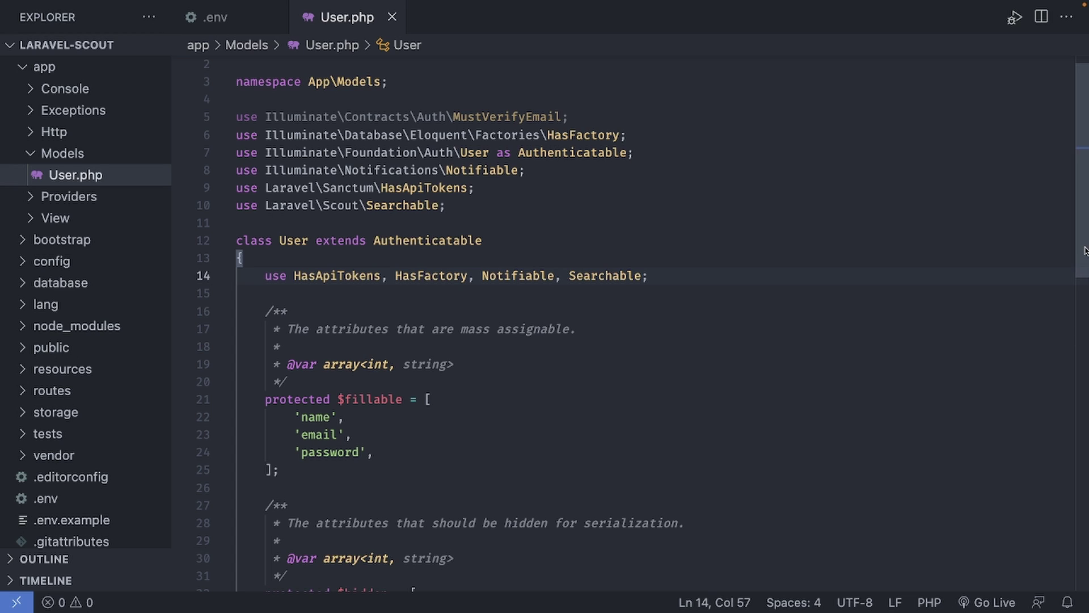
scroll(792, 462, down, 1)
scroll(1004, 430, down, 5)
Add toSearchableArray() below $casts, returning name, email, title, status and role.
click(301, 367)
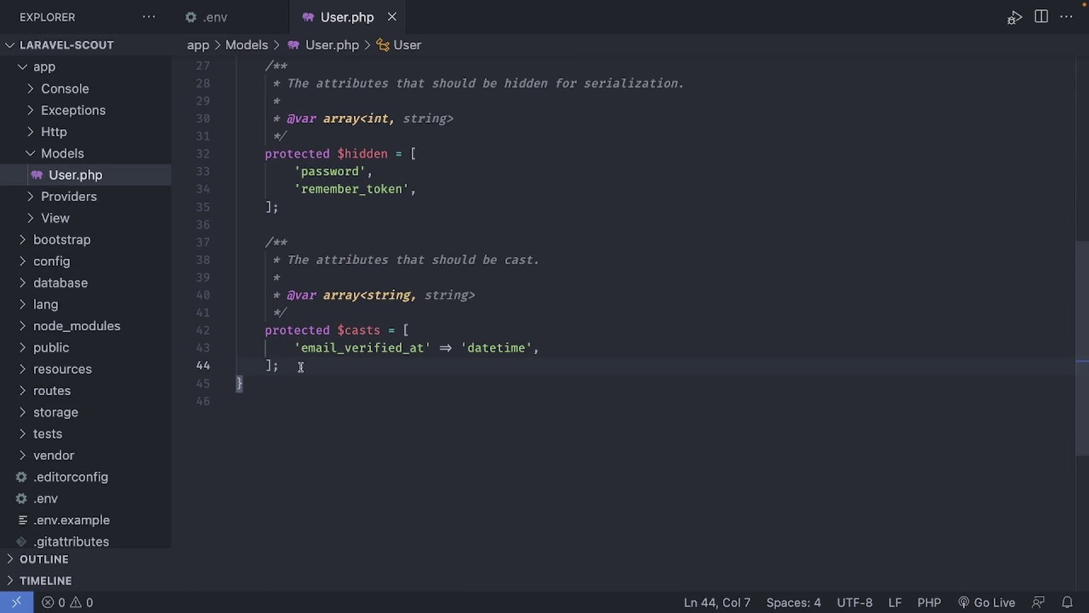
key(Return)
key(Return)
text(public function toSea)
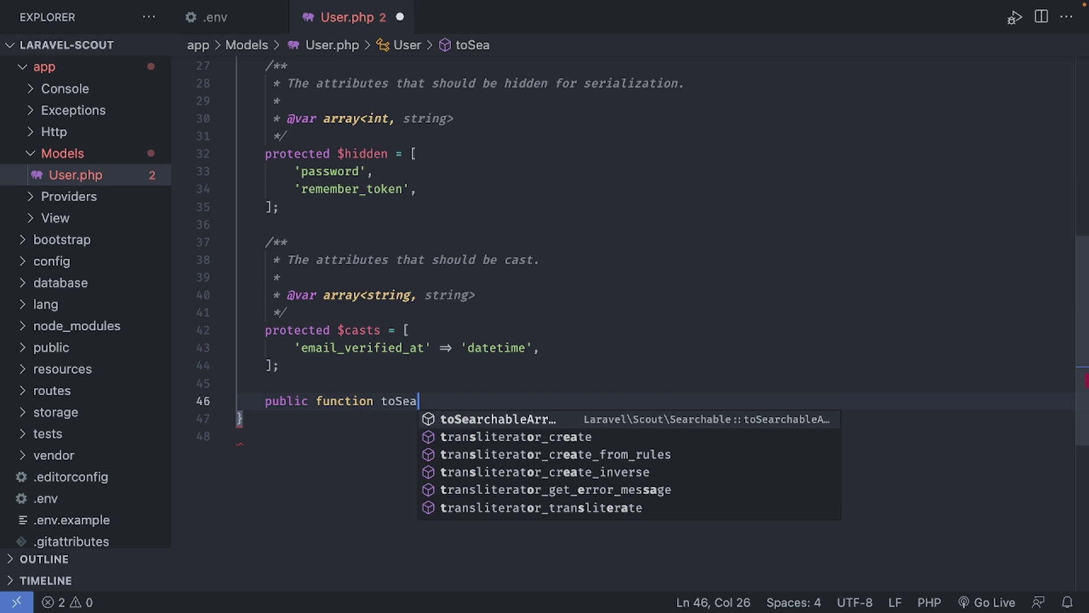
text(rcha)
key(Return)
text(())
key(Return)
text({)
key(Return)
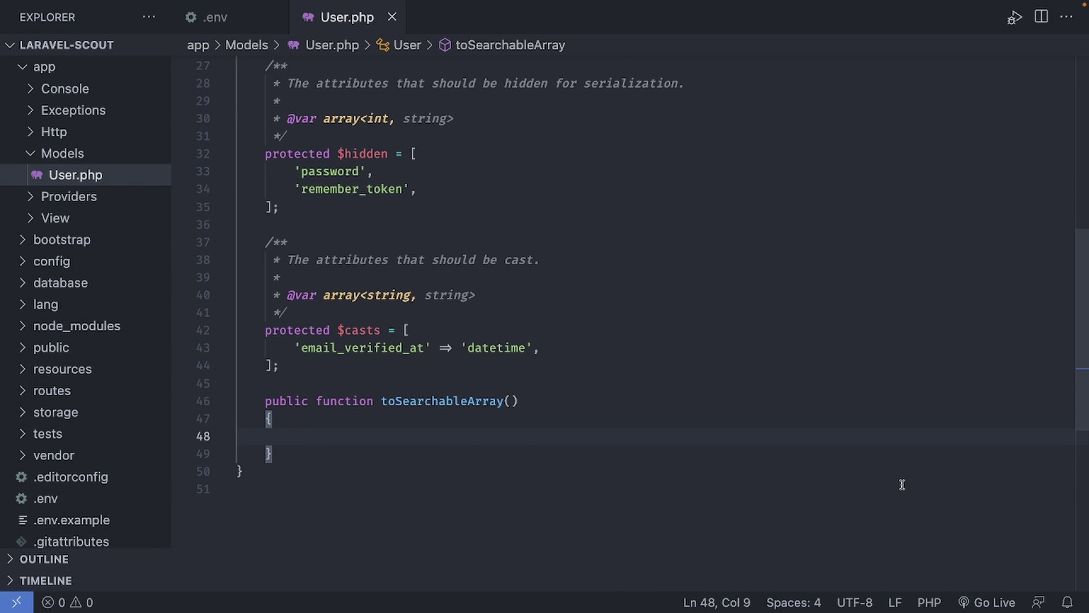
text(return [])
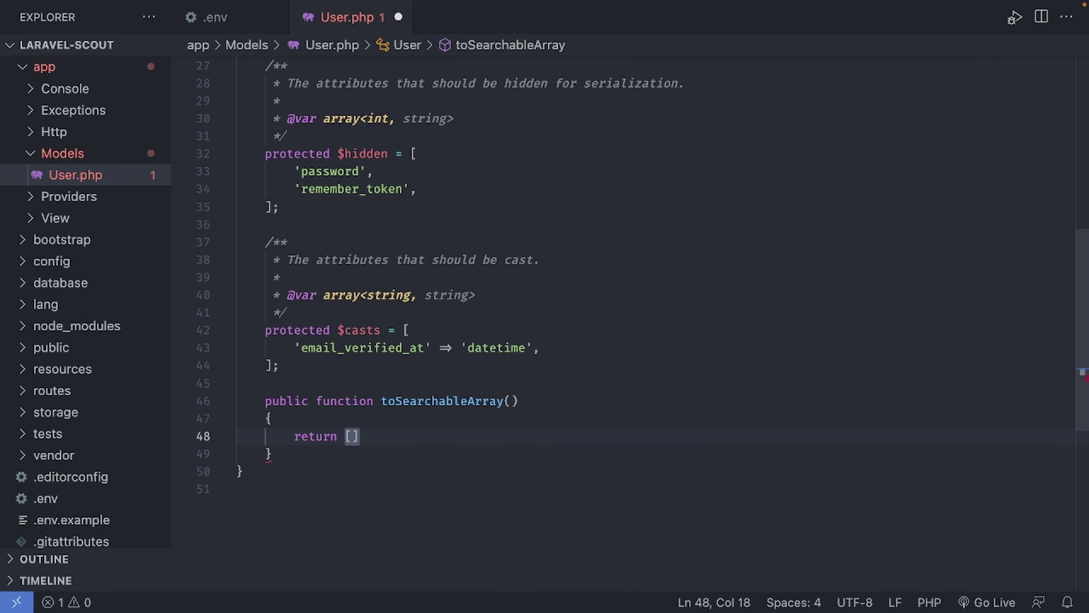
text(;)
key(Left)
key(Left)
key(Return)
text('name'   => $this->name,             'email'  => $this->email,             'title'  => $this->title,             'status' => $this->status,             'role'   => $this->role)
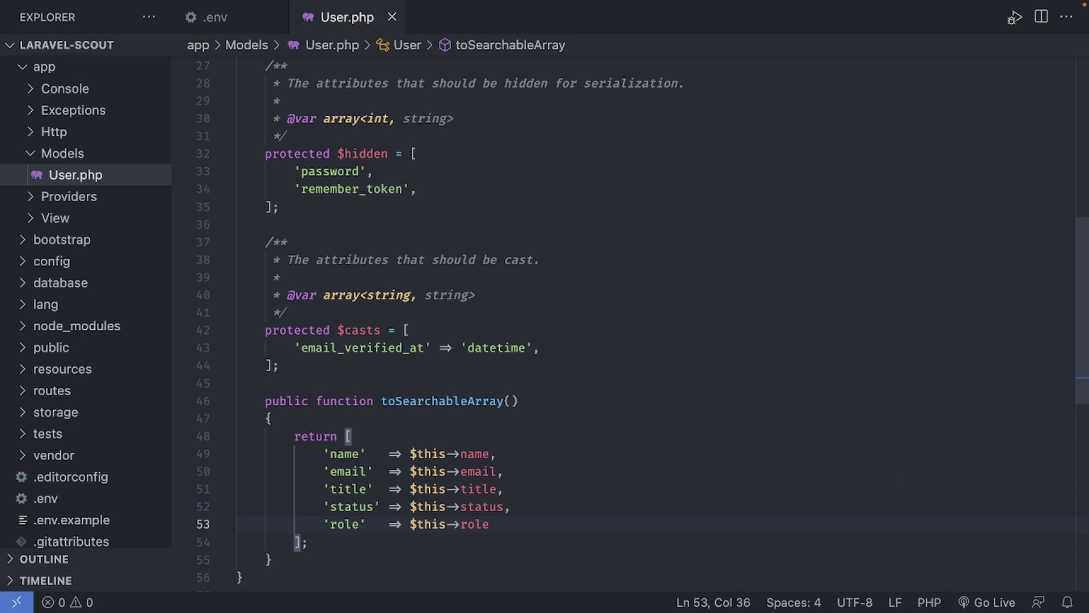
Open app/Http/Controllers/UsersController.php.
click(54, 132)
click(81, 153)
click(111, 197)
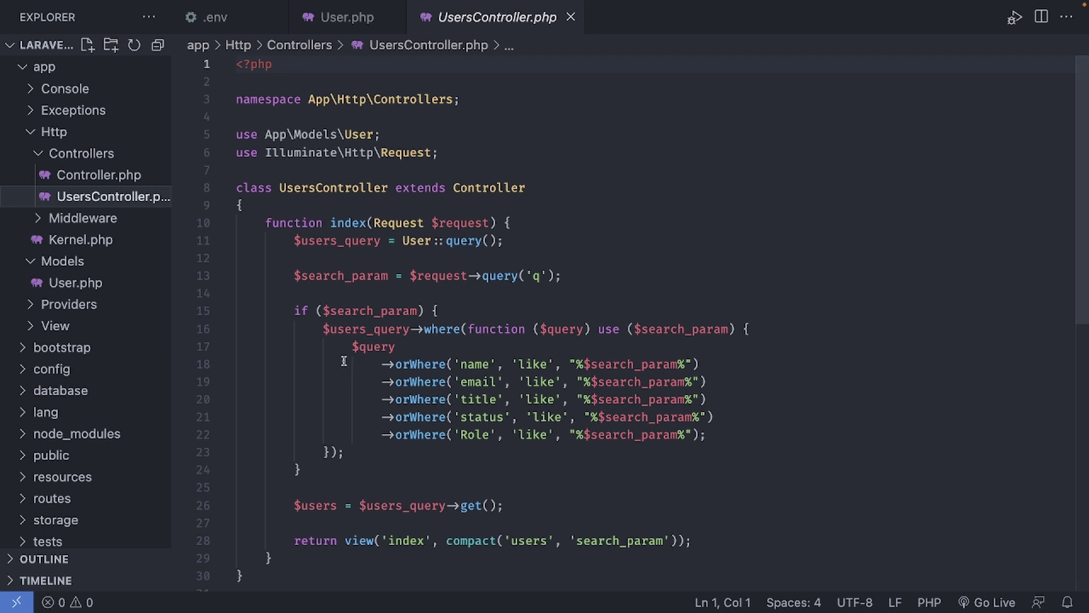
Replace the where-block on lines 16–23 with $users_query = User::search($search_param).
drag(324, 328, 370, 449)
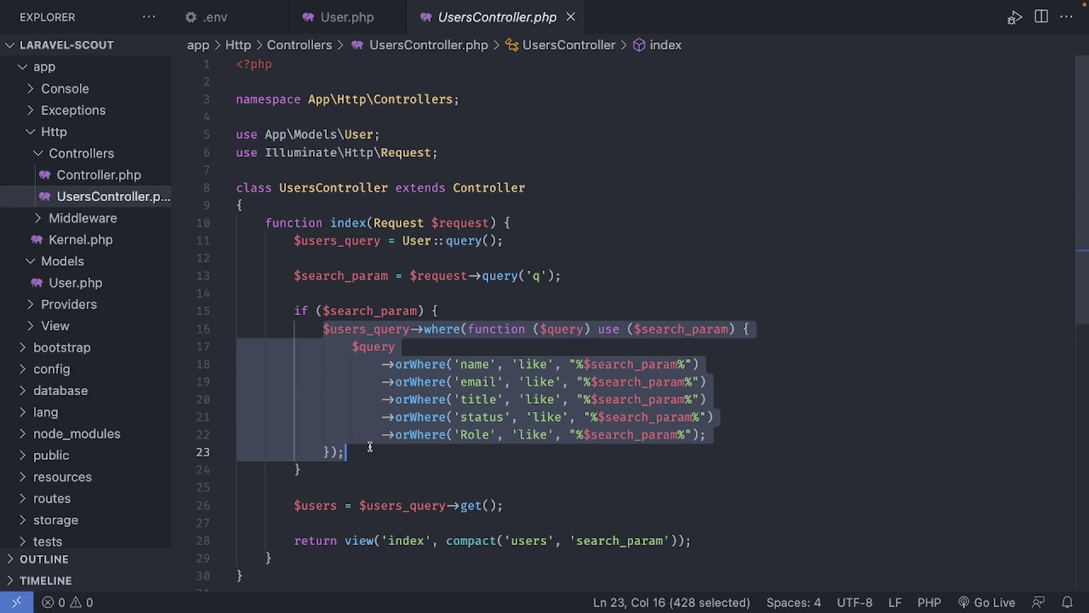
key(BackSpace)
text($user)
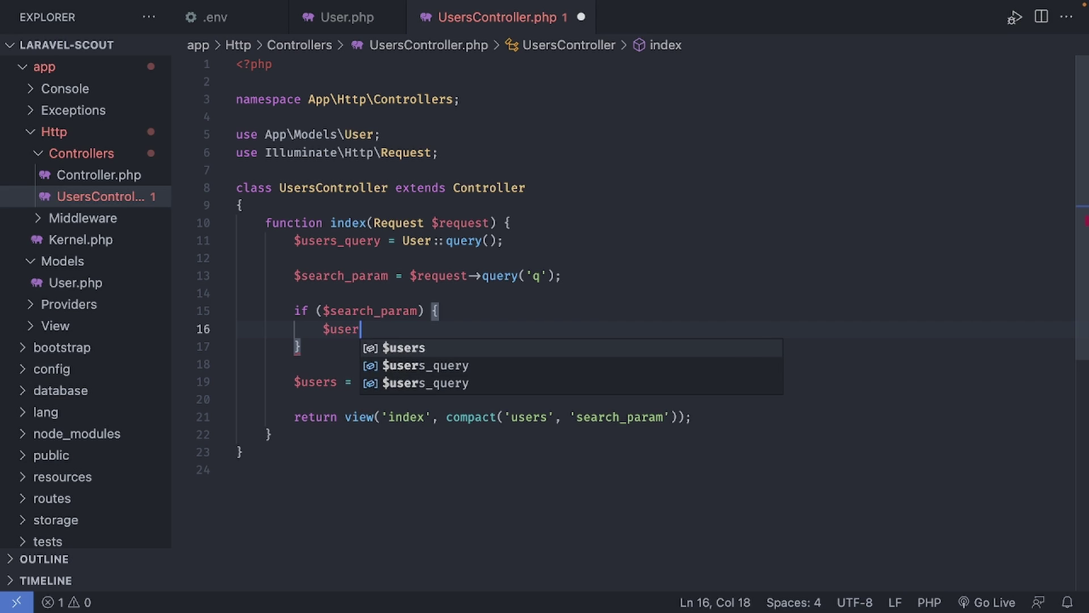
text(s_query = User)
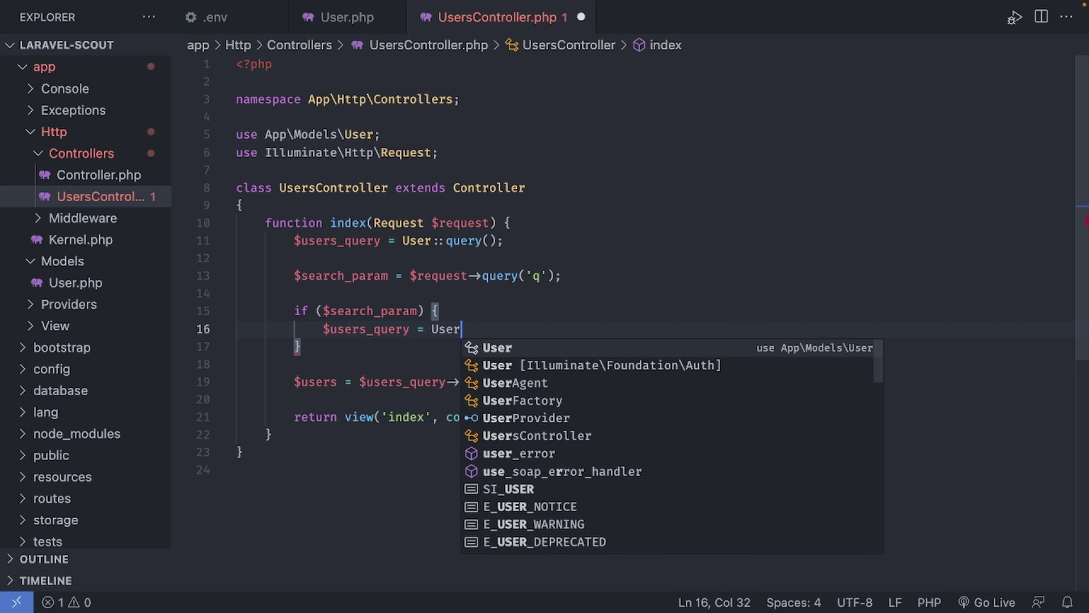
text(::se)
key(Return)
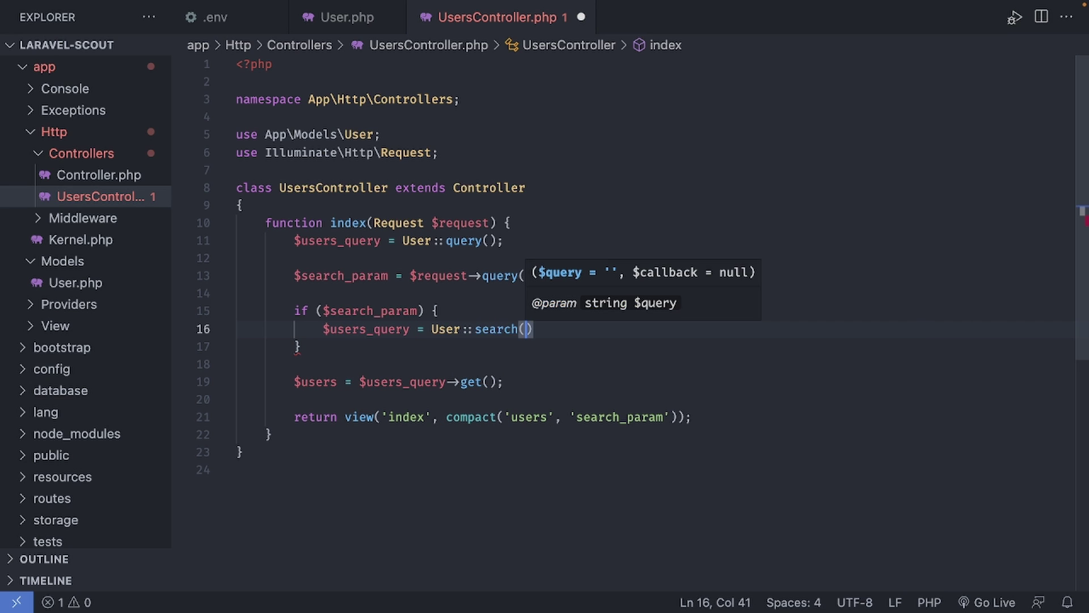
text($searc)
key(Return)
text())
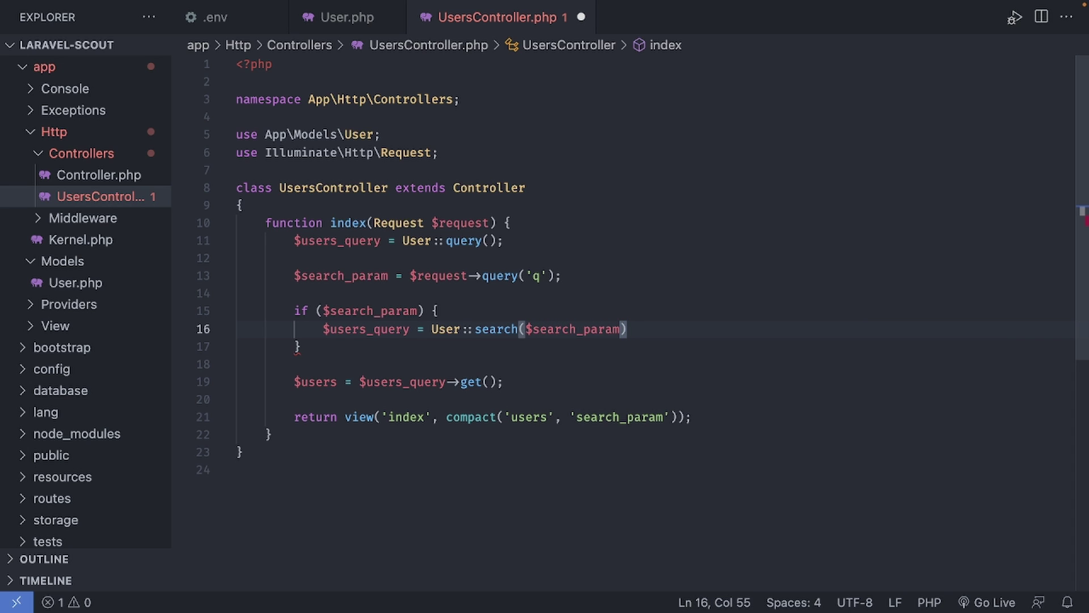
text(;)
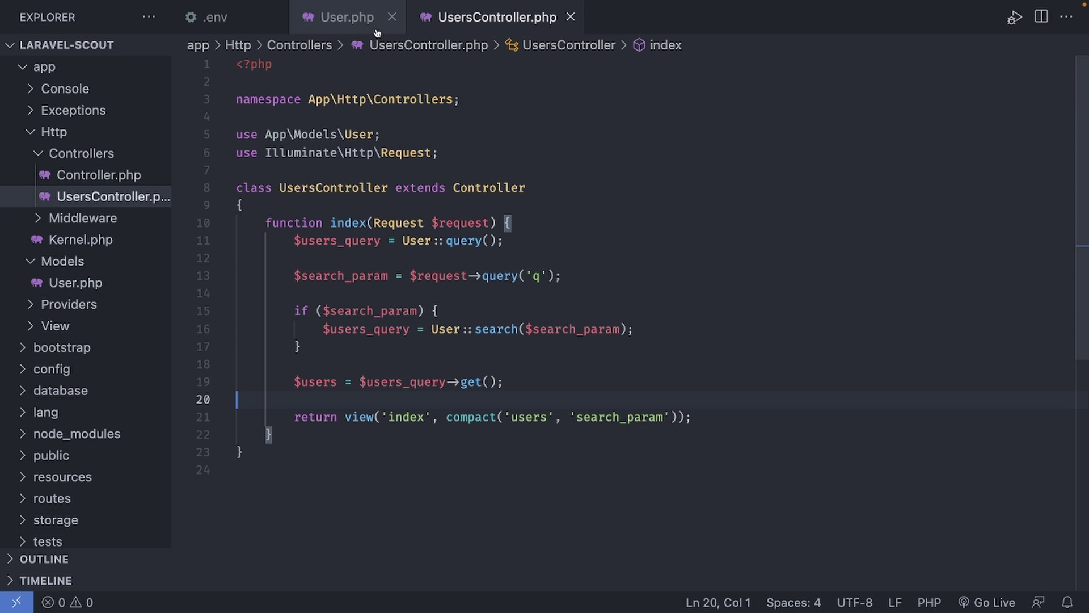
In User.php, import SearchUsingPrefix and add #[SearchUsingPrefix(['status'])] above toSearchableArray.
click(344, 17)
scroll(1085, 286, up, 10)
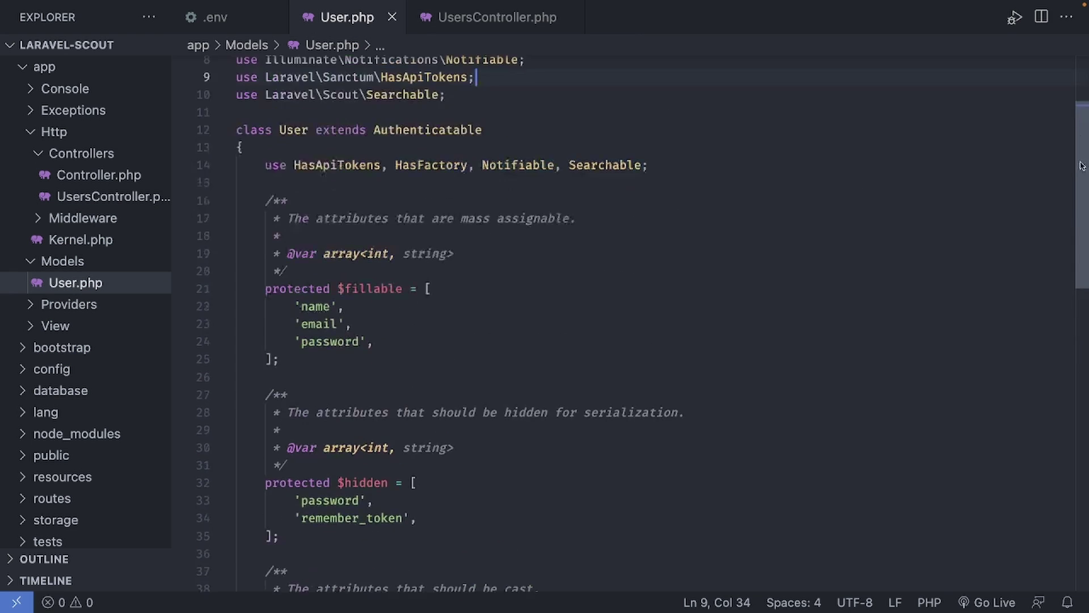
key(Down)
key(Return)
text(use Laravel\Scout\Attributes)
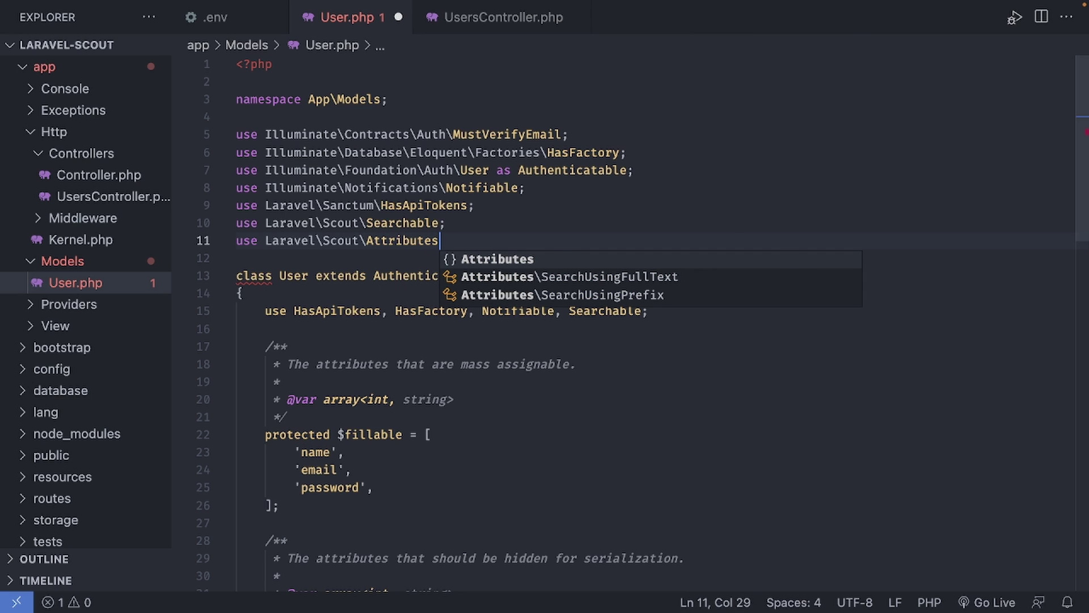
text(\SearchUsingPrefix)
key(Escape)
text(;)
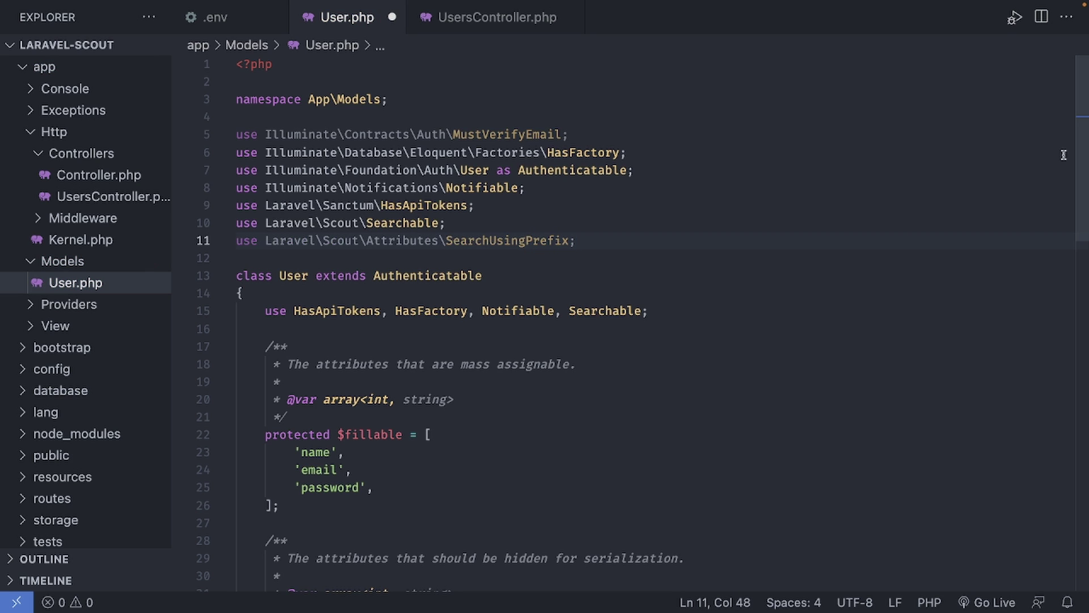
scroll(1086, 221, down, 4)
scroll(1085, 222, down, 5)
click(357, 236)
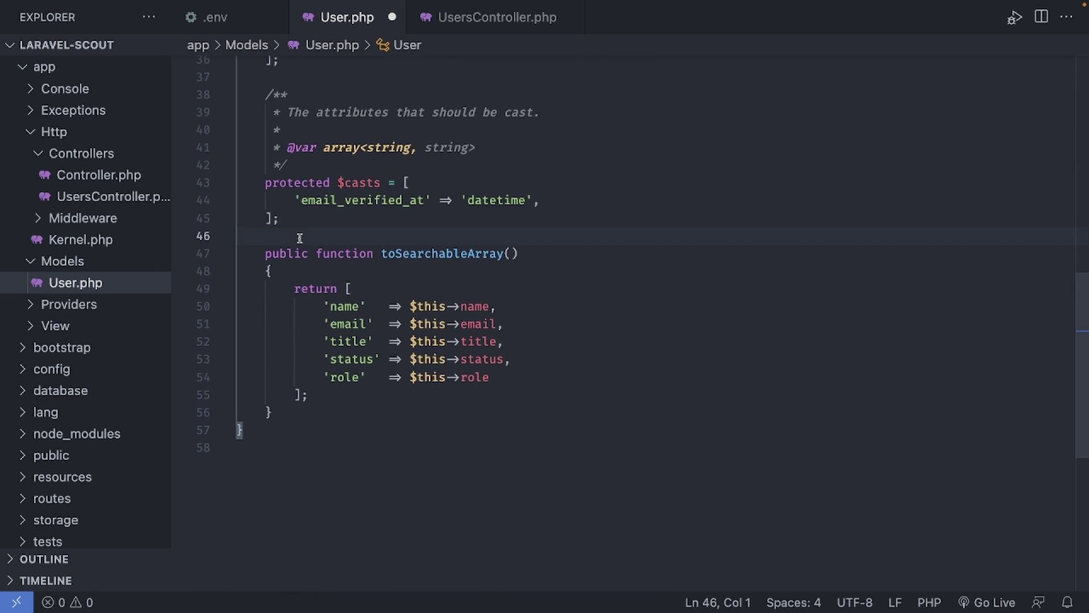
key(Return)
key(Return)
text([)
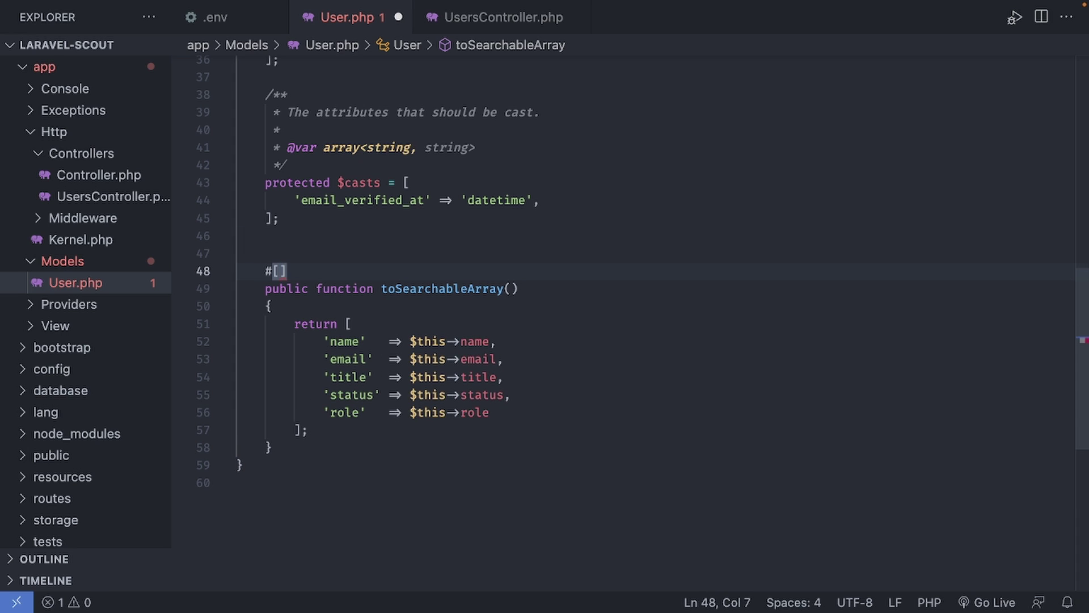
text(SearchUsingPrefix)
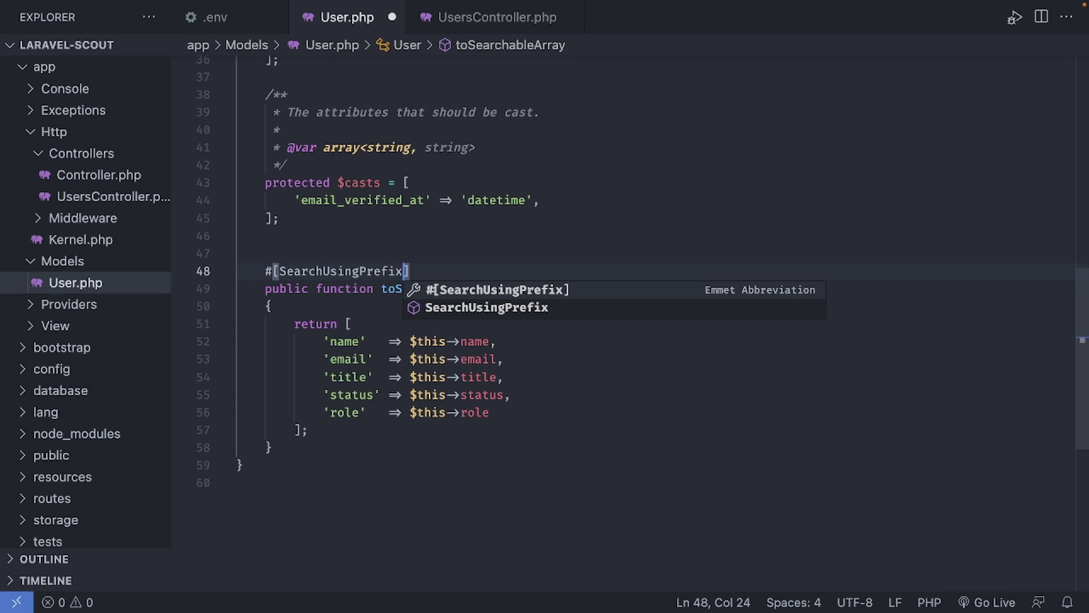
text((['status)
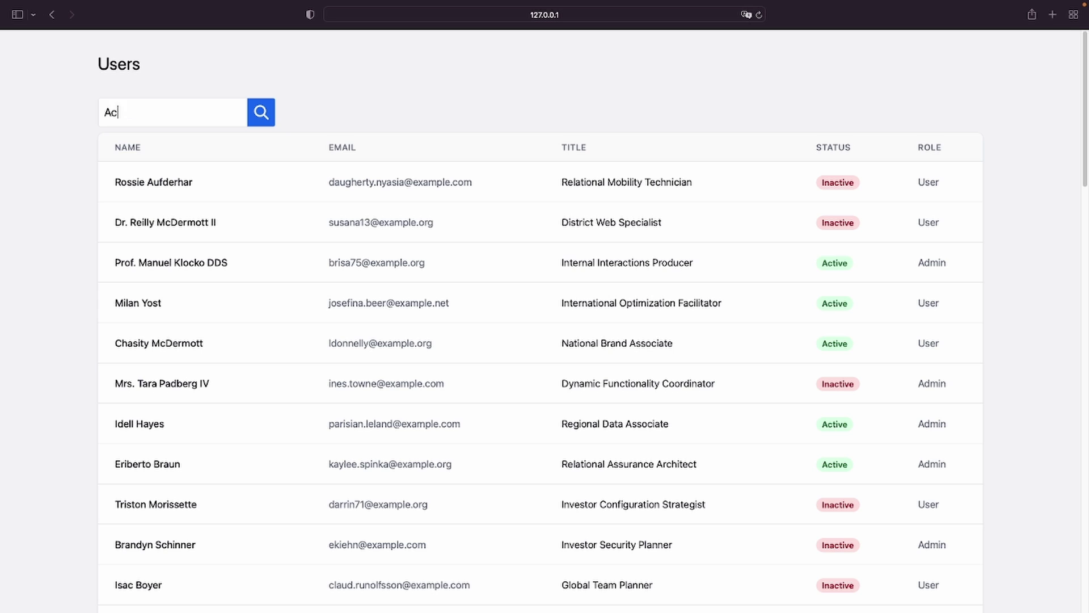
Submit the 'Active' search on the Users page.
click(258, 121)
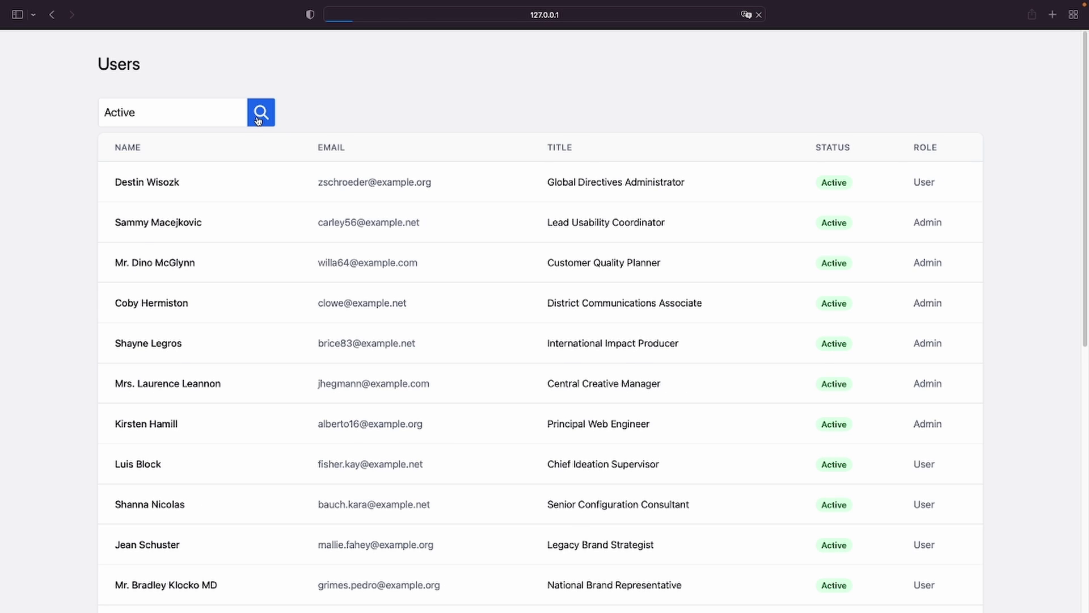